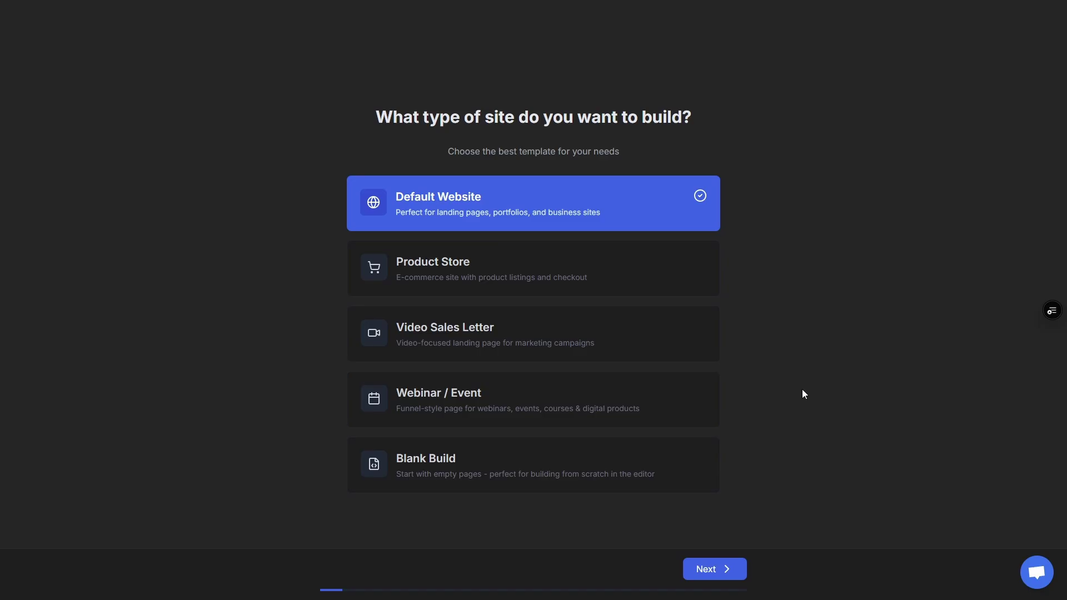
Keep Default Website, English, the 'Yoga For Beginners' heading and the prefilled hero statement
click(716, 564)
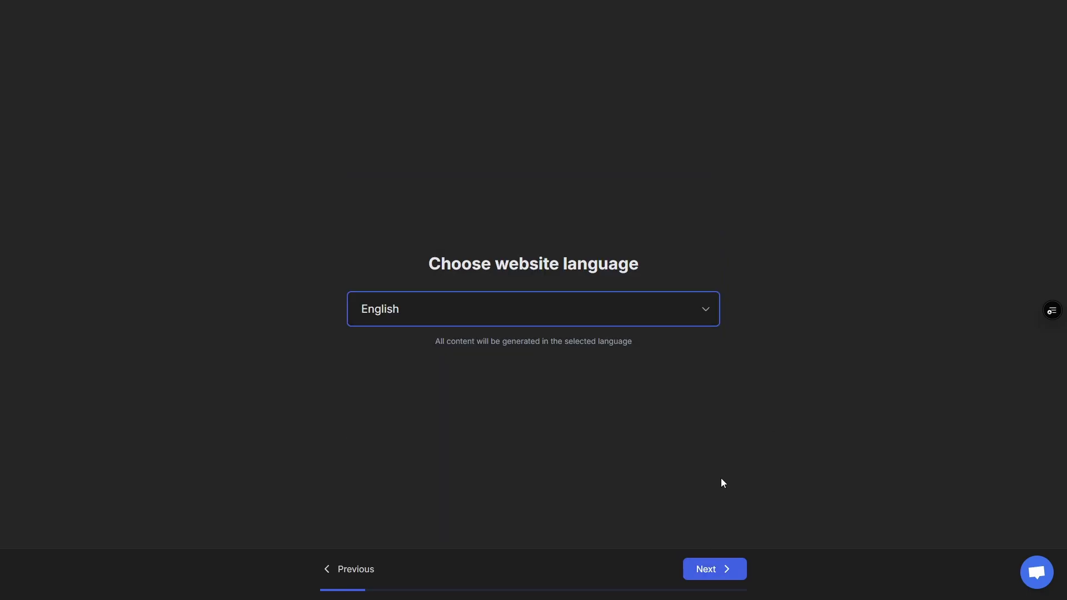
click(714, 569)
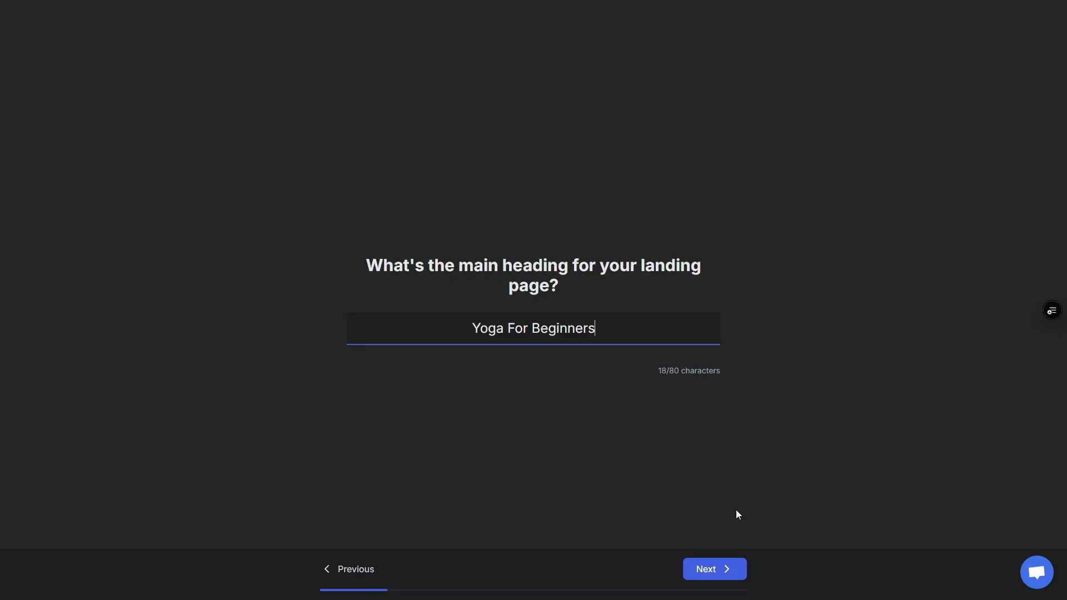
click(717, 569)
click(725, 569)
click(726, 568)
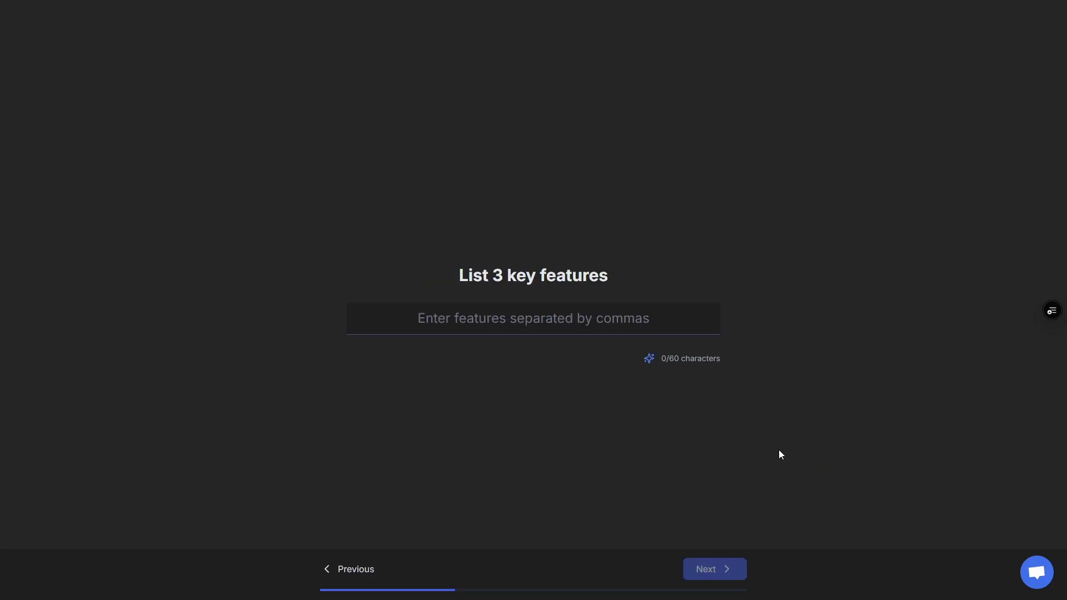
Have AI write the three key features and three benefits, and submit them
click(649, 359)
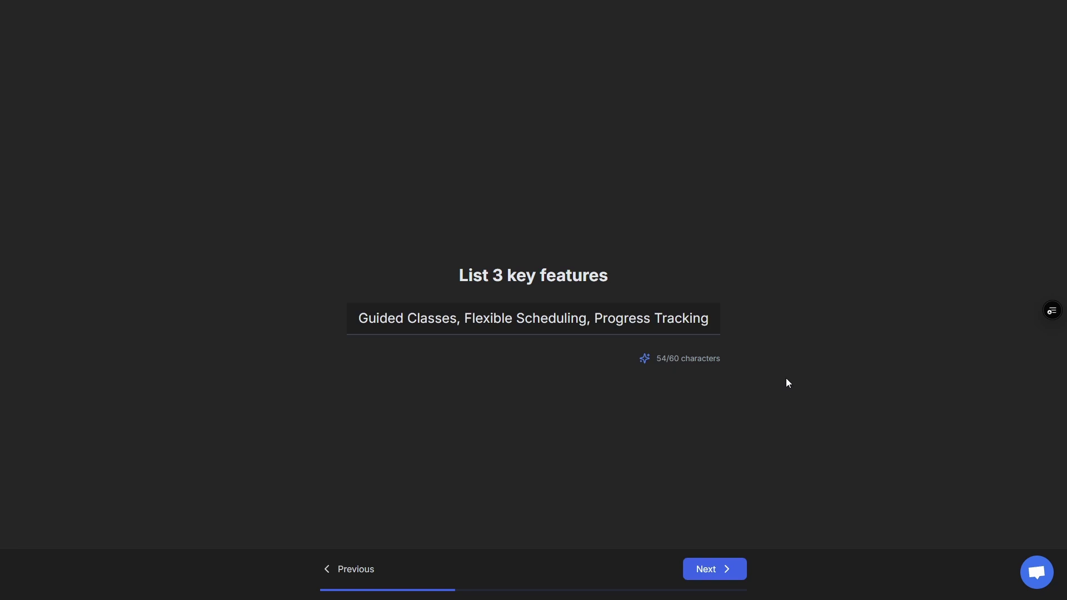
key(Return)
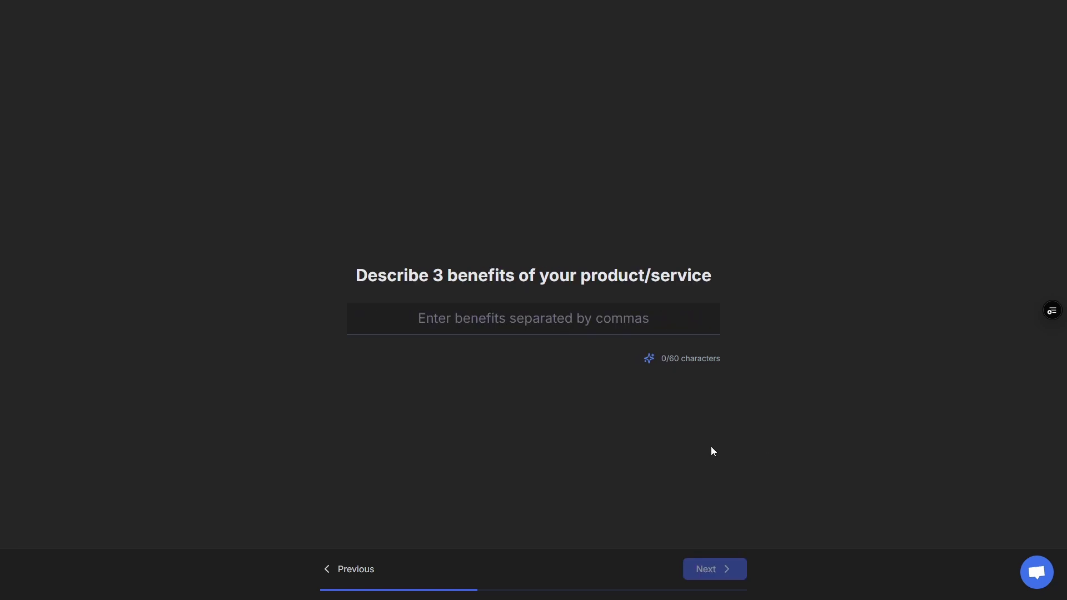
click(649, 359)
key(Return)
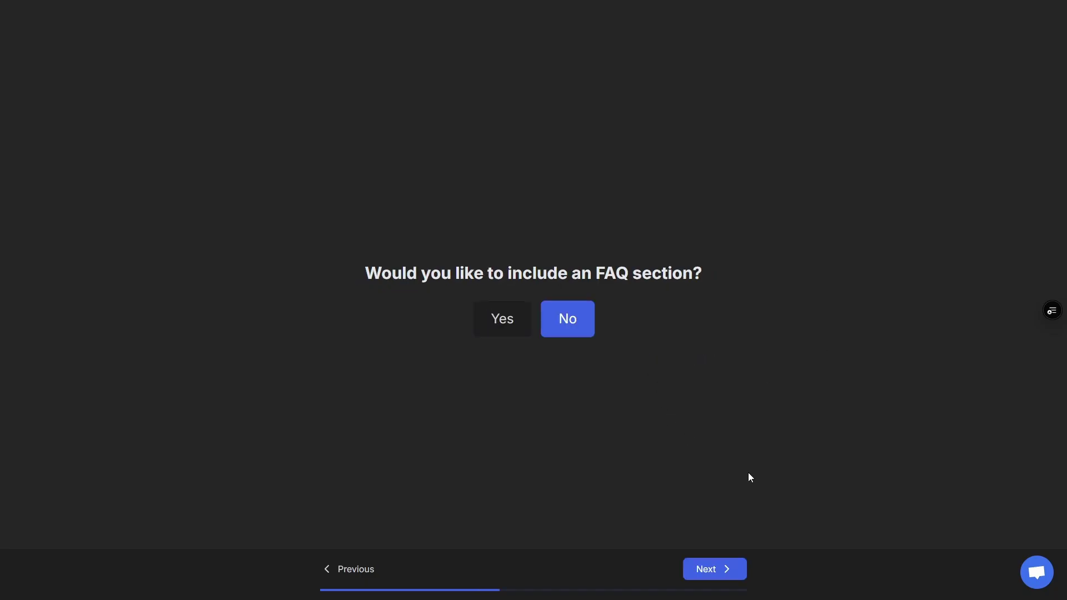
click(518, 332)
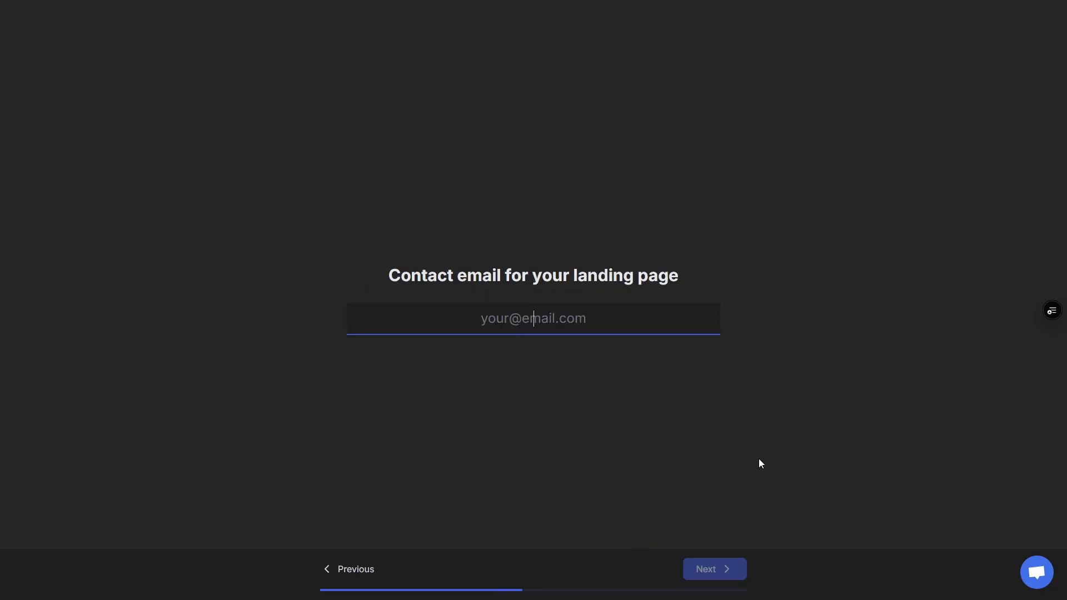
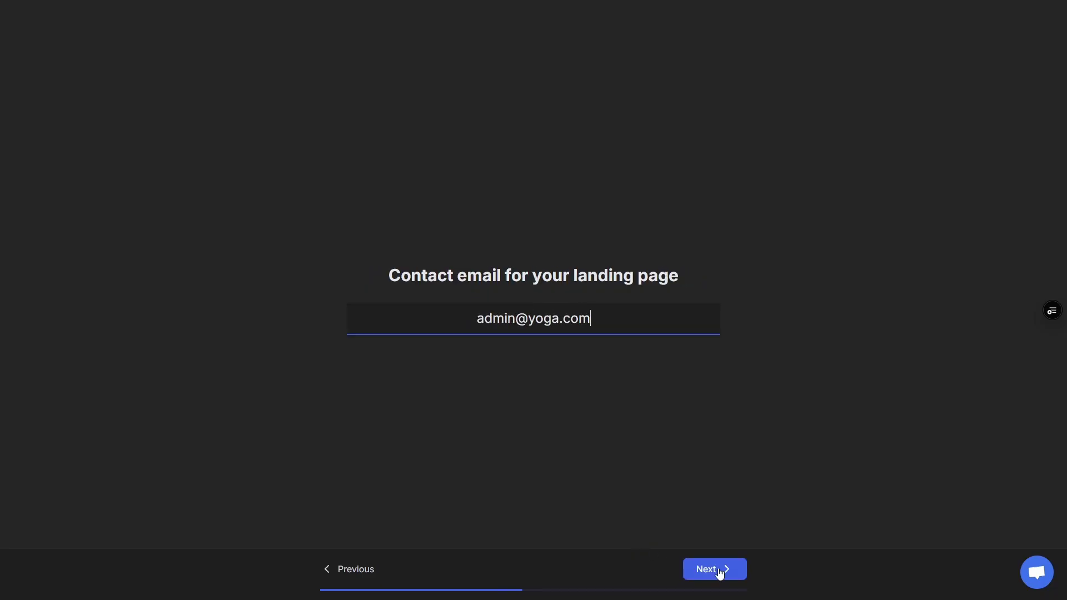
click(718, 570)
click(720, 573)
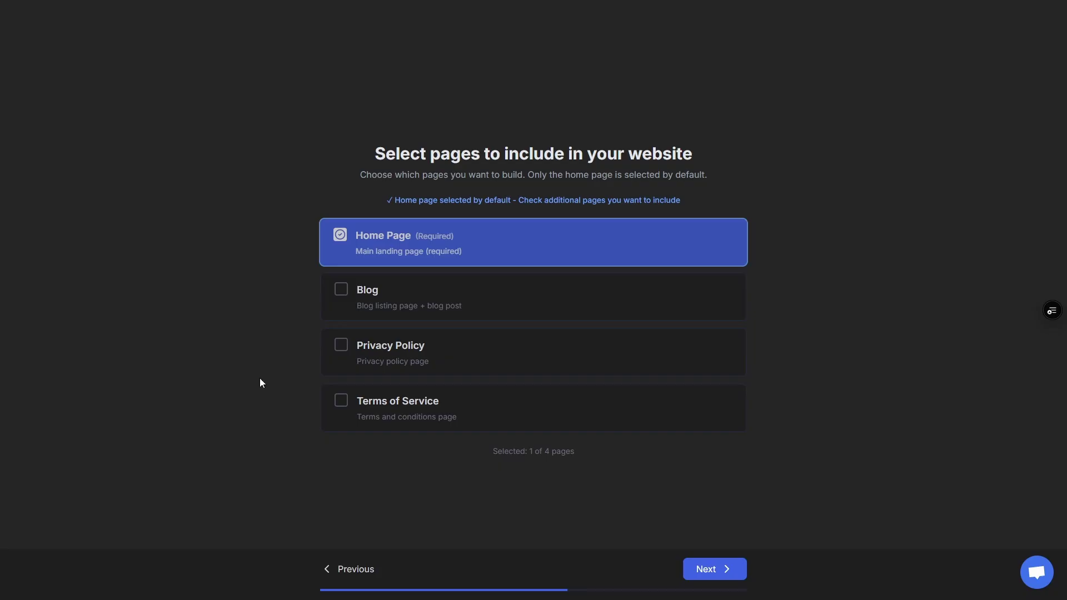
Tick, then untick, Blog, Privacy Policy and Terms of Service so only Home Page remains
click(340, 293)
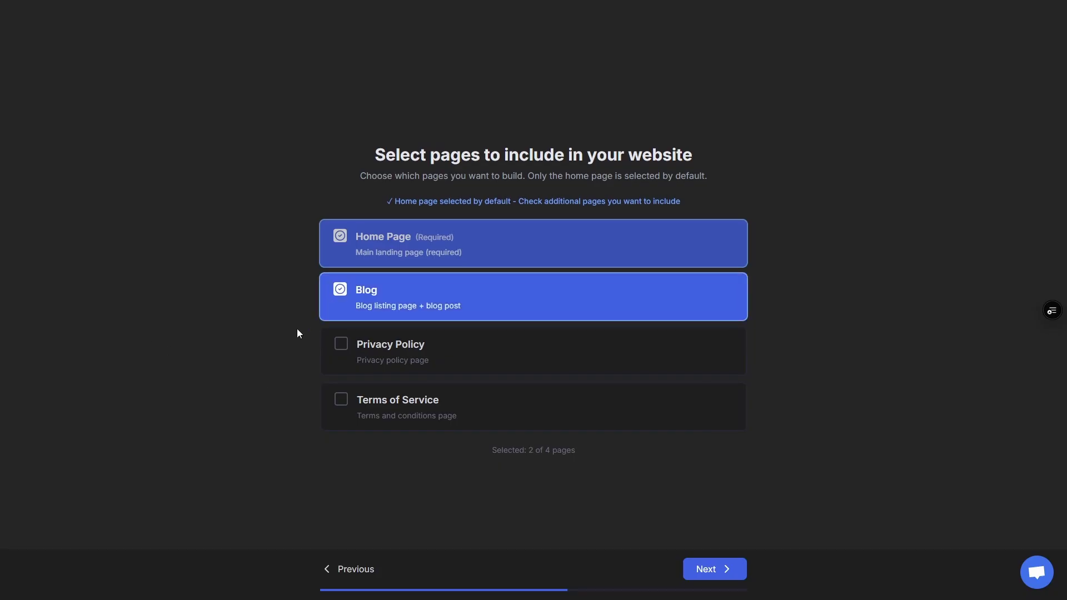
click(341, 350)
click(344, 409)
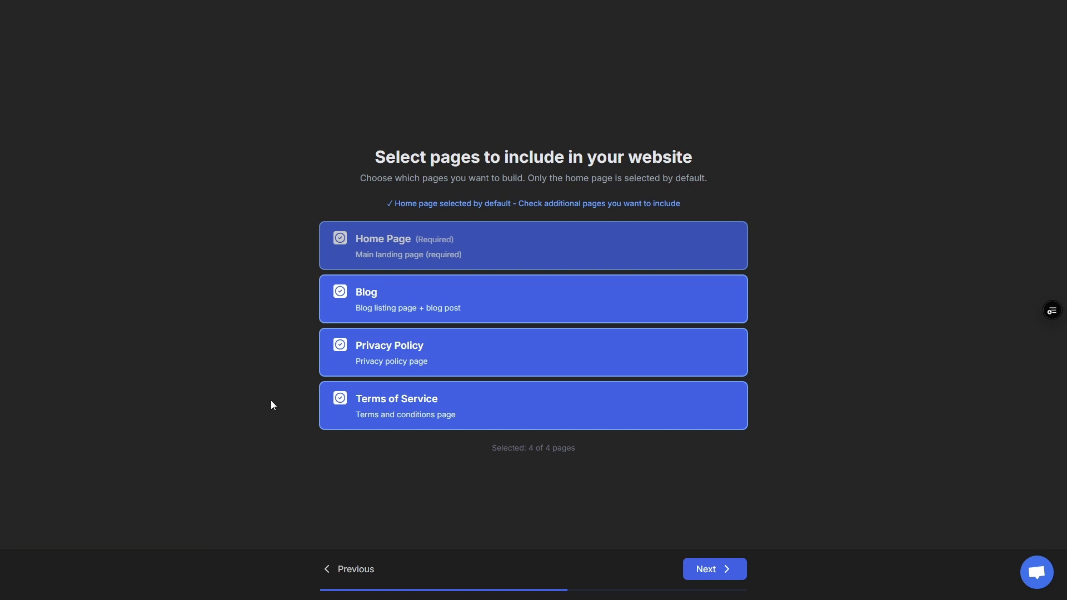
click(339, 402)
click(341, 346)
click(341, 290)
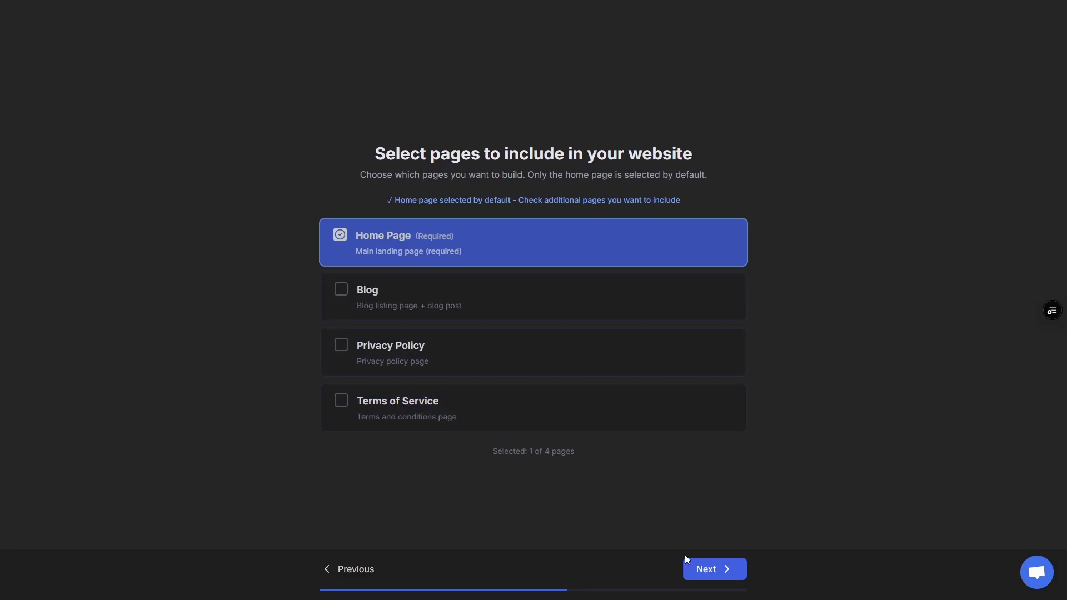
click(697, 562)
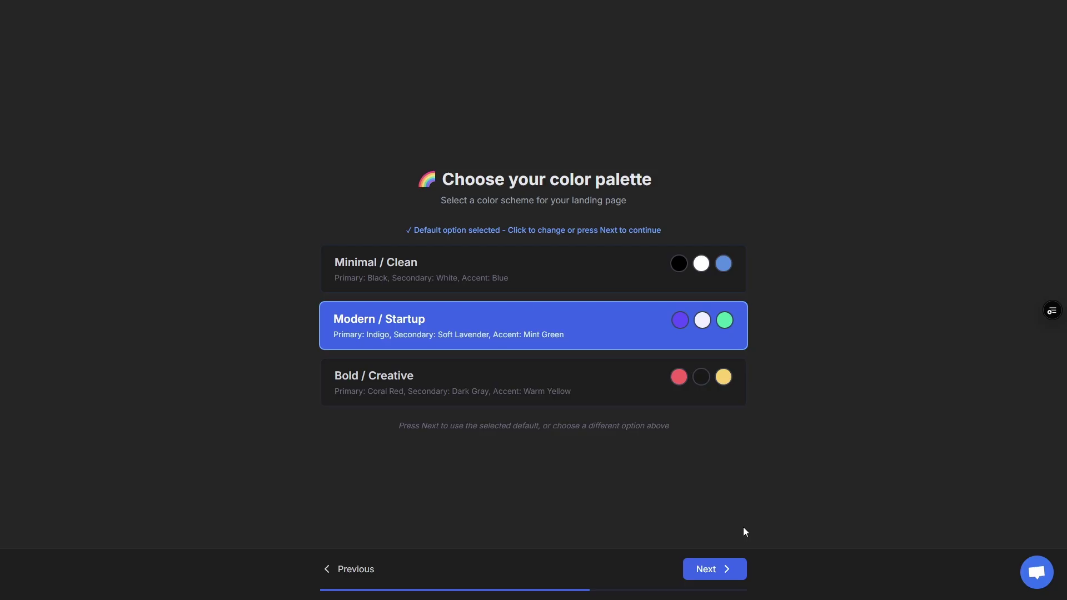
Choose the Bold / Creative palette, default typography and the Compact layout style
click(463, 389)
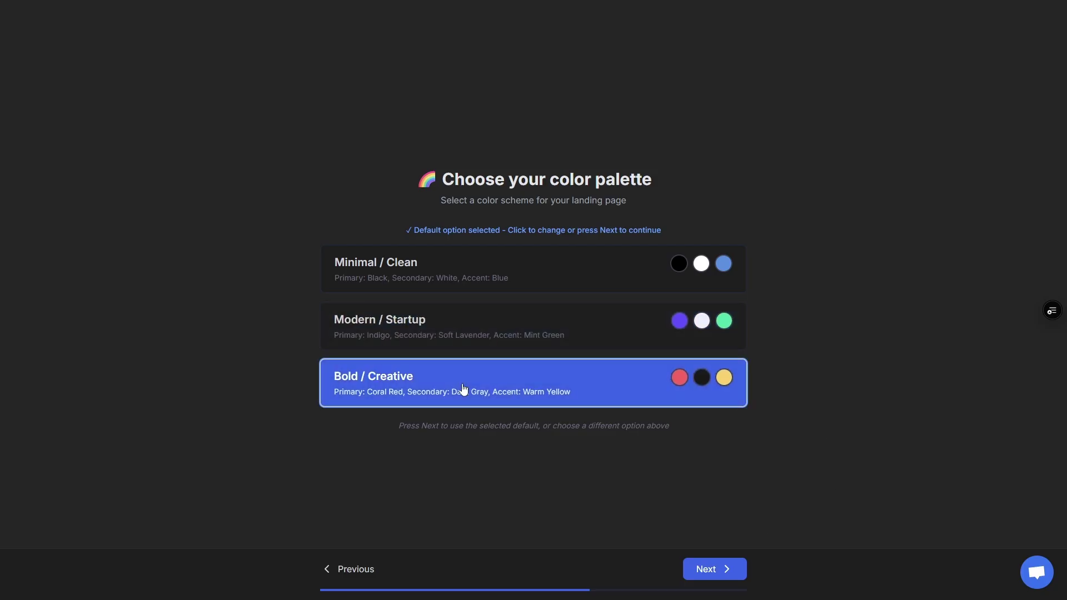
click(703, 573)
click(700, 570)
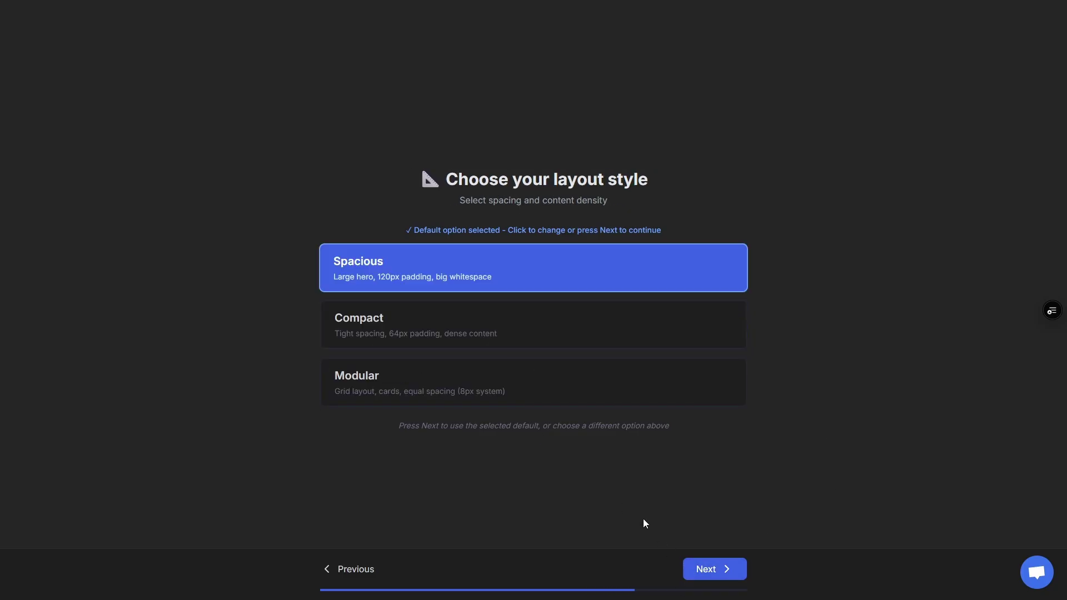
click(442, 321)
click(692, 575)
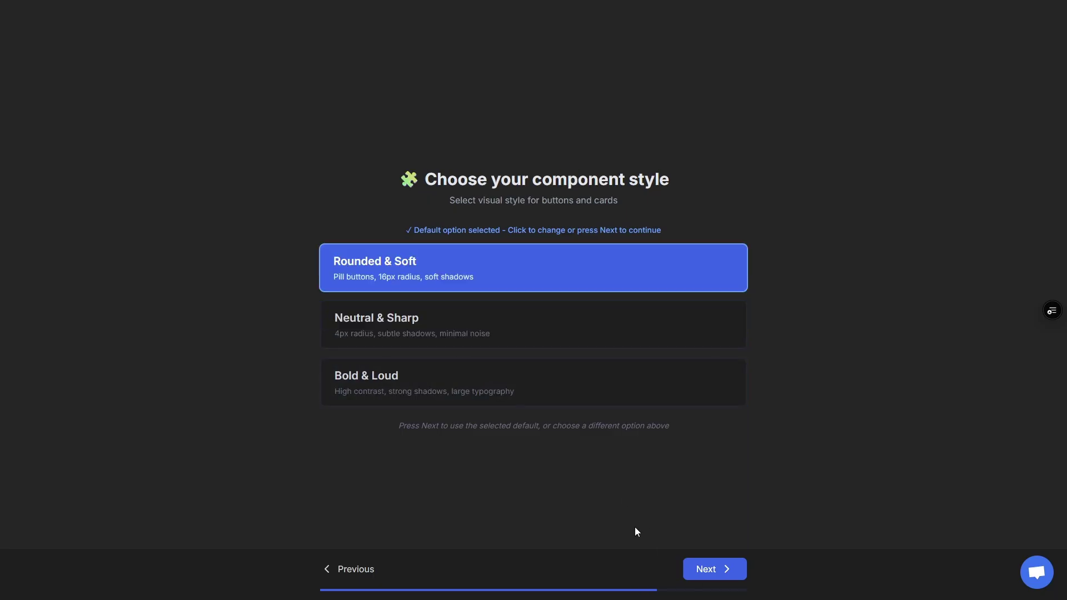
Keep Rounded & Soft components, with Minimal interaction style and Outline buttons
click(711, 577)
click(503, 386)
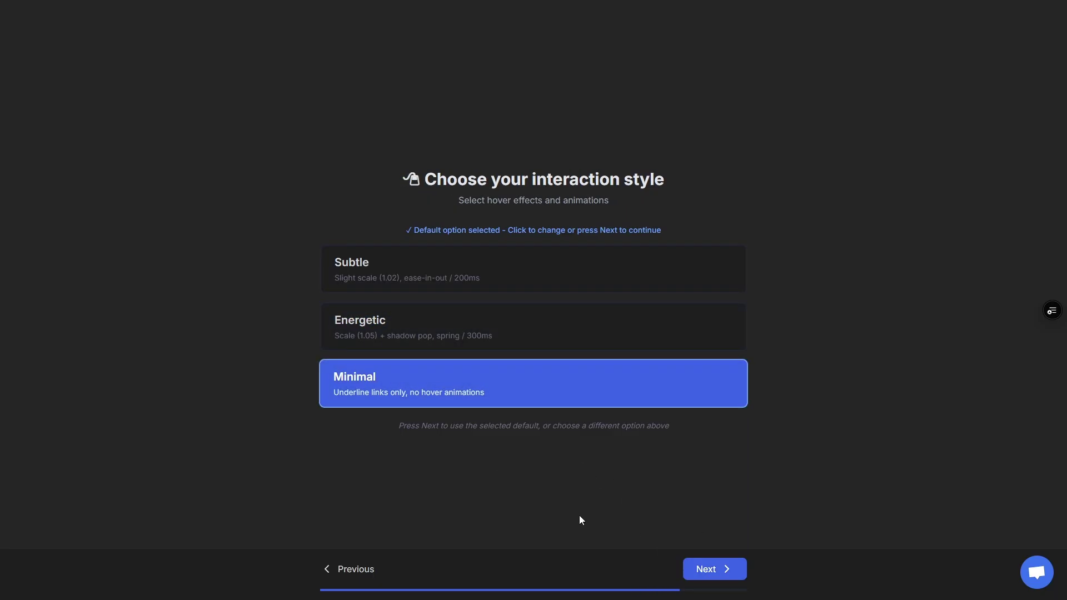
click(702, 569)
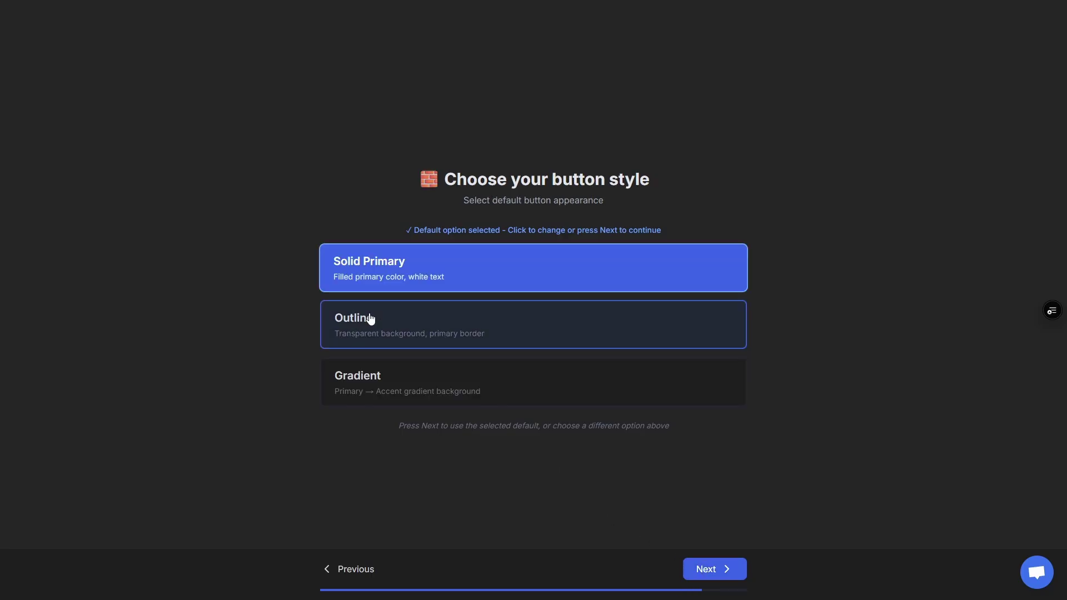
click(371, 319)
click(710, 569)
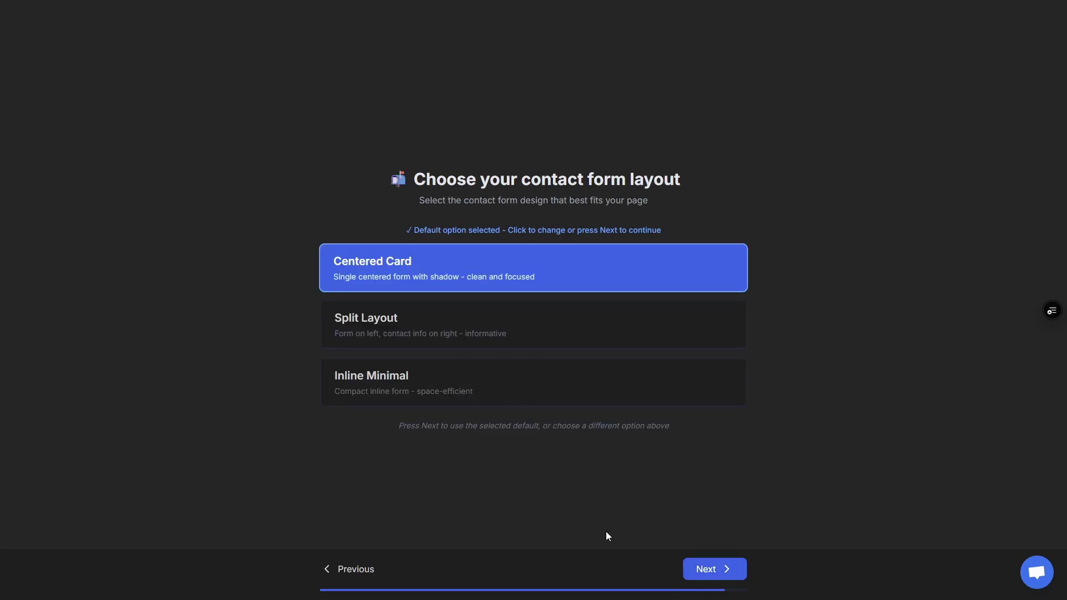
Choose the Split Layout contact form and the Lucide Icons style
click(427, 334)
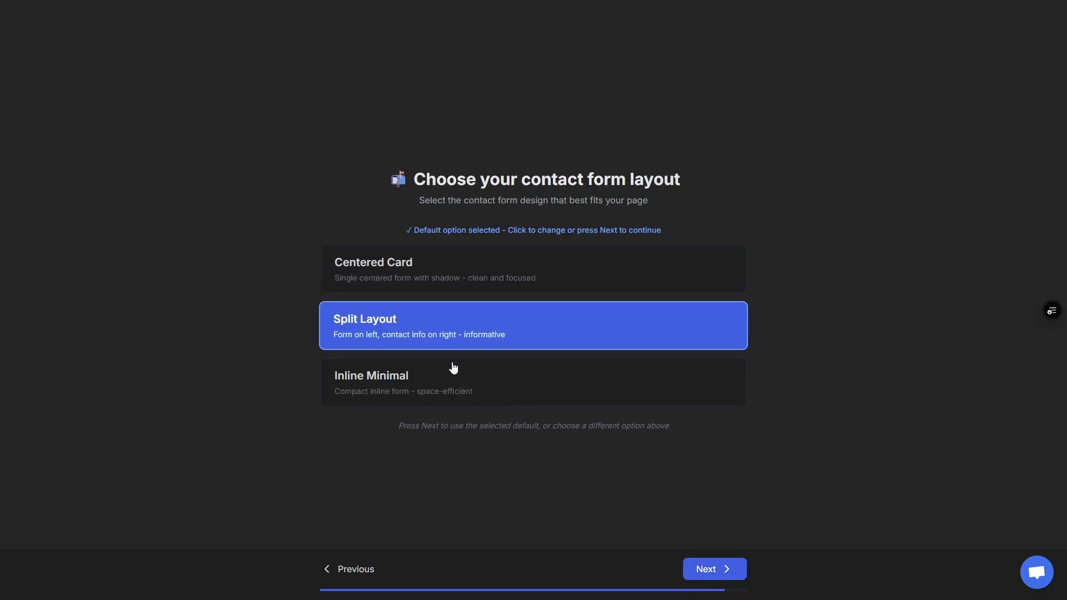
click(720, 567)
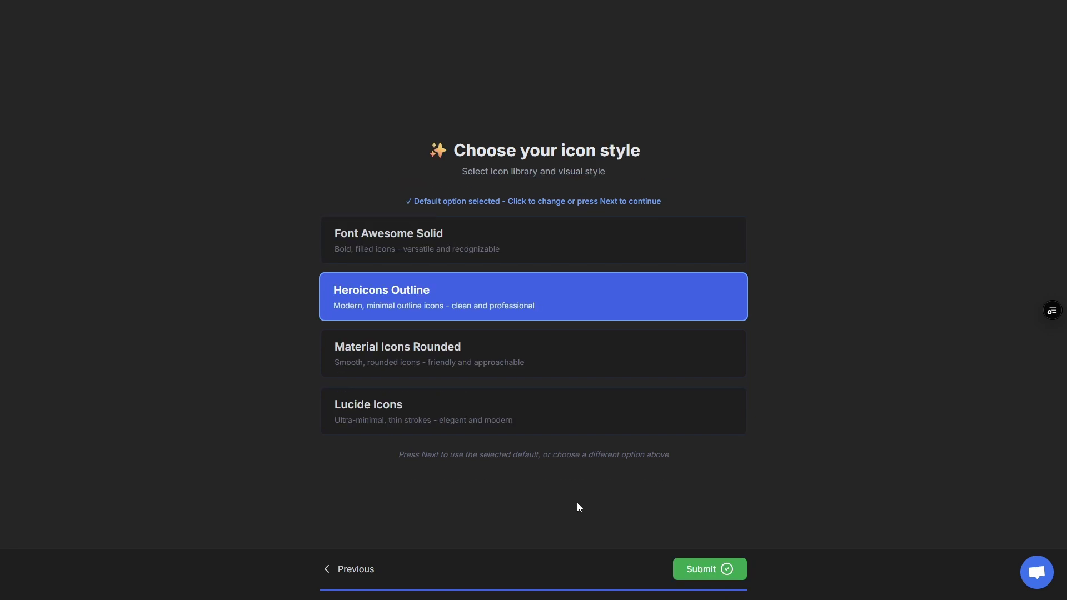
click(419, 424)
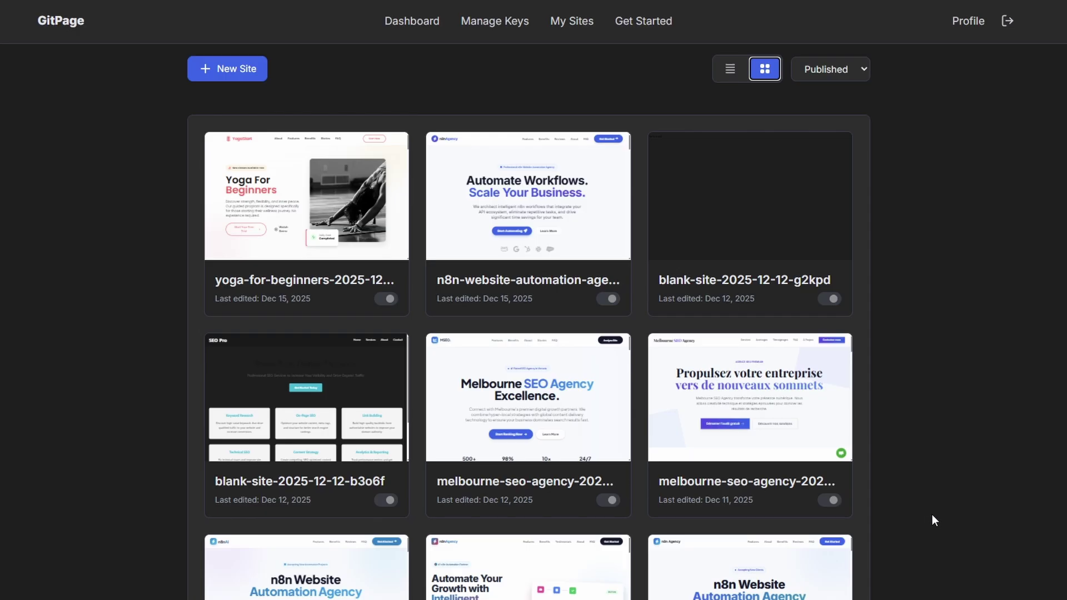
Open the yoga-for-beginners site, jump to its FAQ section and scroll down to the footer
click(407, 270)
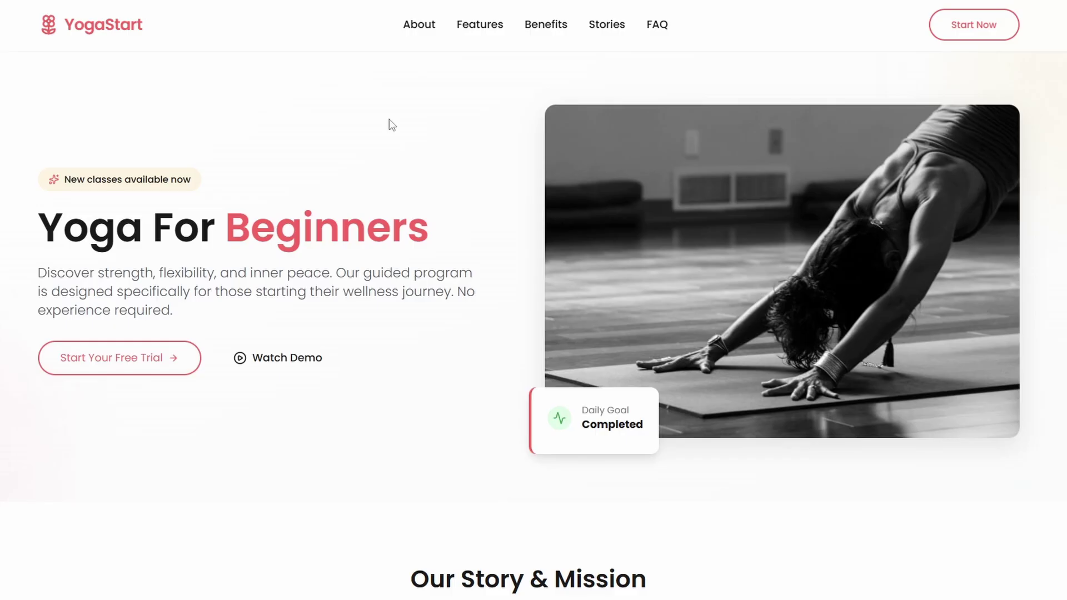
click(656, 25)
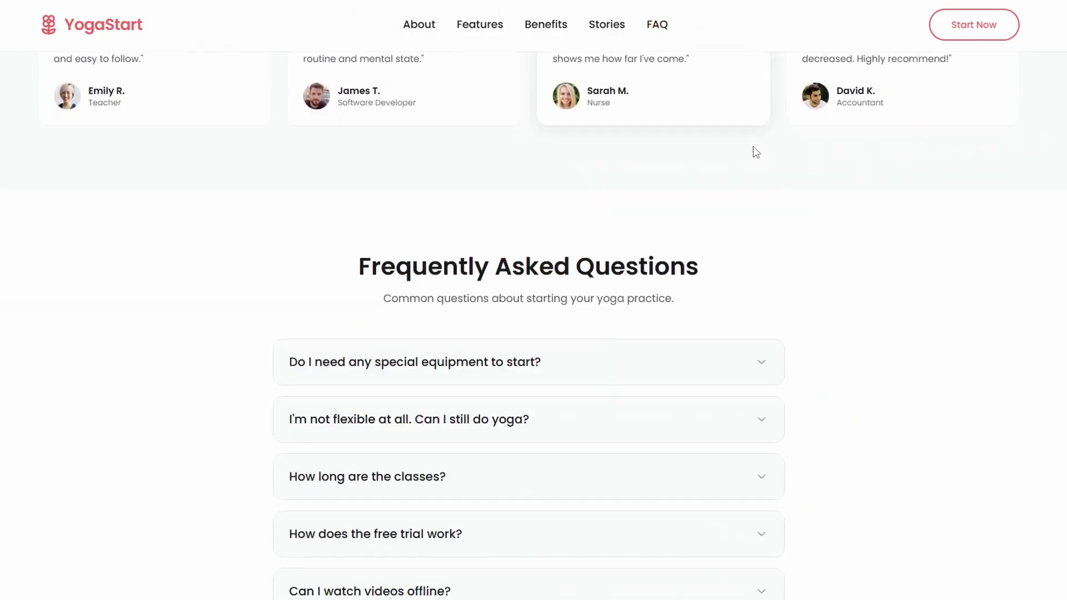
scroll(895, 362, down, 5)
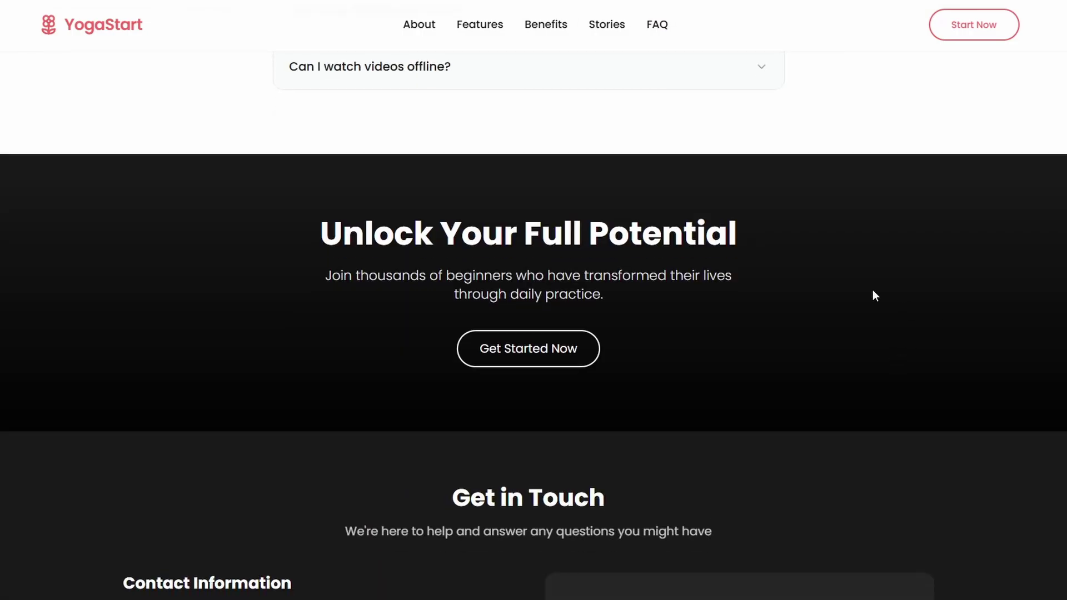
scroll(908, 324, down, 7)
scroll(990, 316, down, 3)
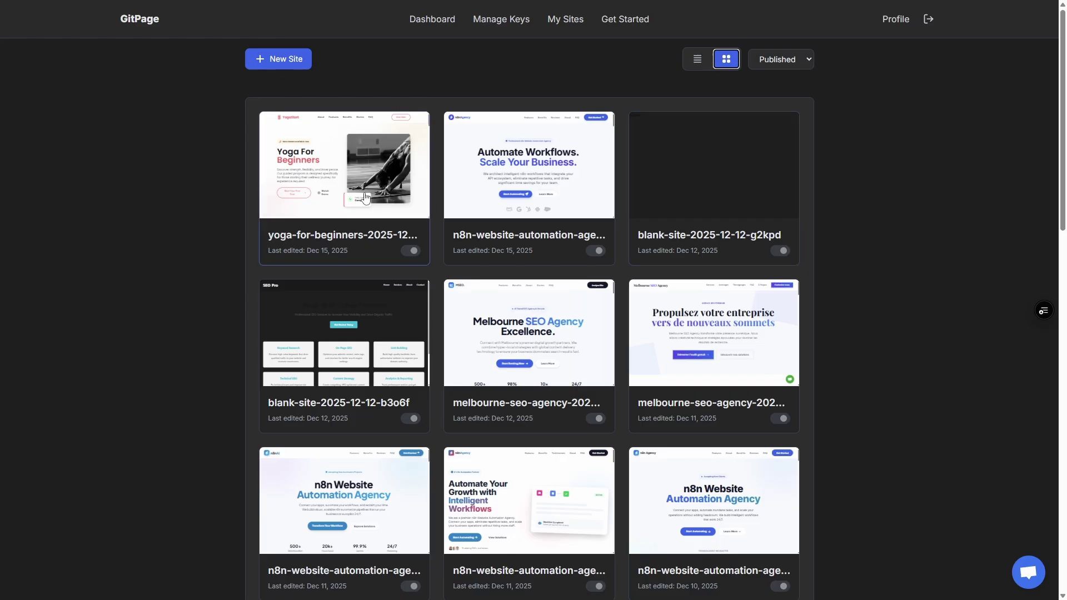
In the yoga site's editor, replace 'Discover' with 'Find' at the start of the hero paragraph
click(324, 185)
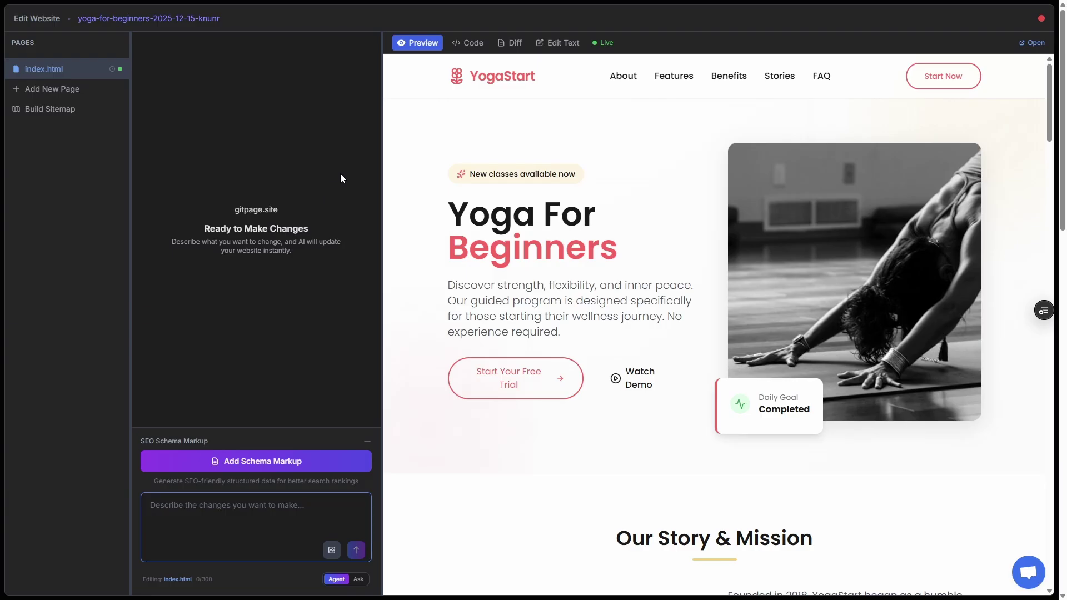
click(563, 51)
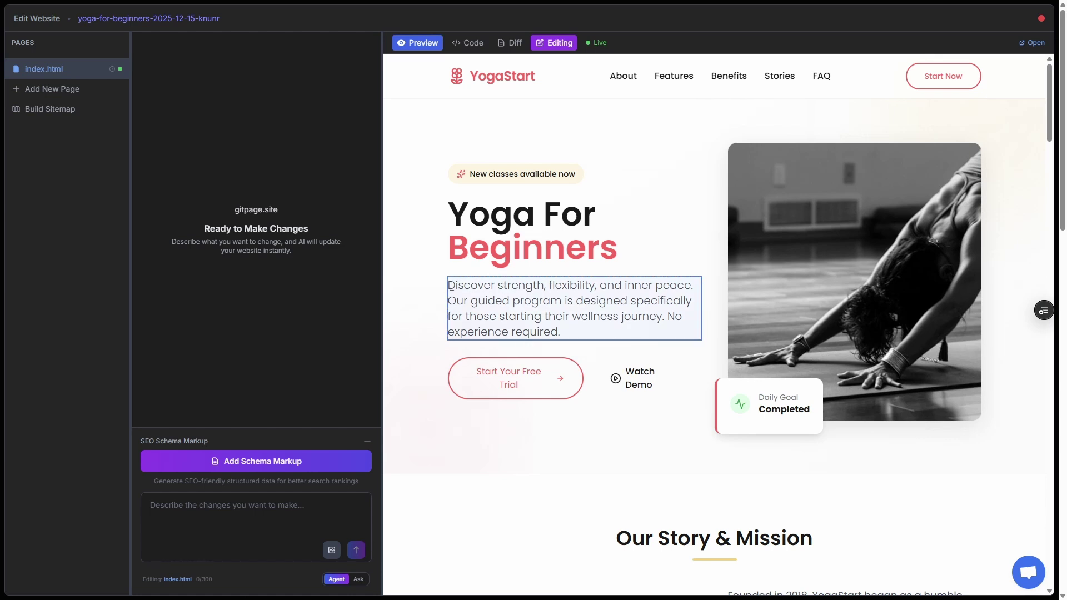
drag(448, 285, 601, 300)
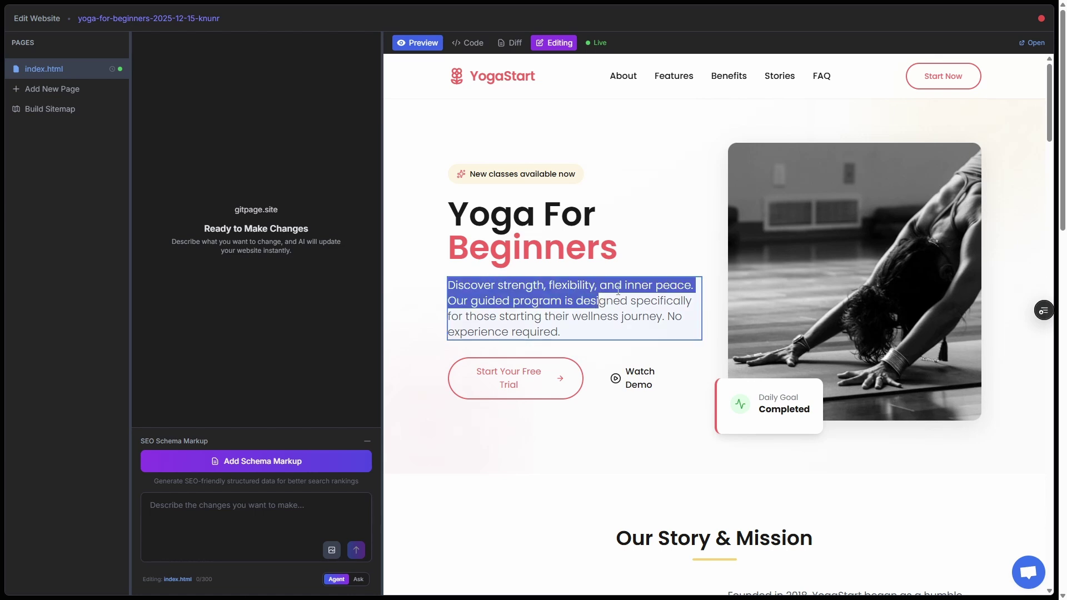
click(487, 287)
drag(495, 288, 448, 290)
text(Find)
click(318, 189)
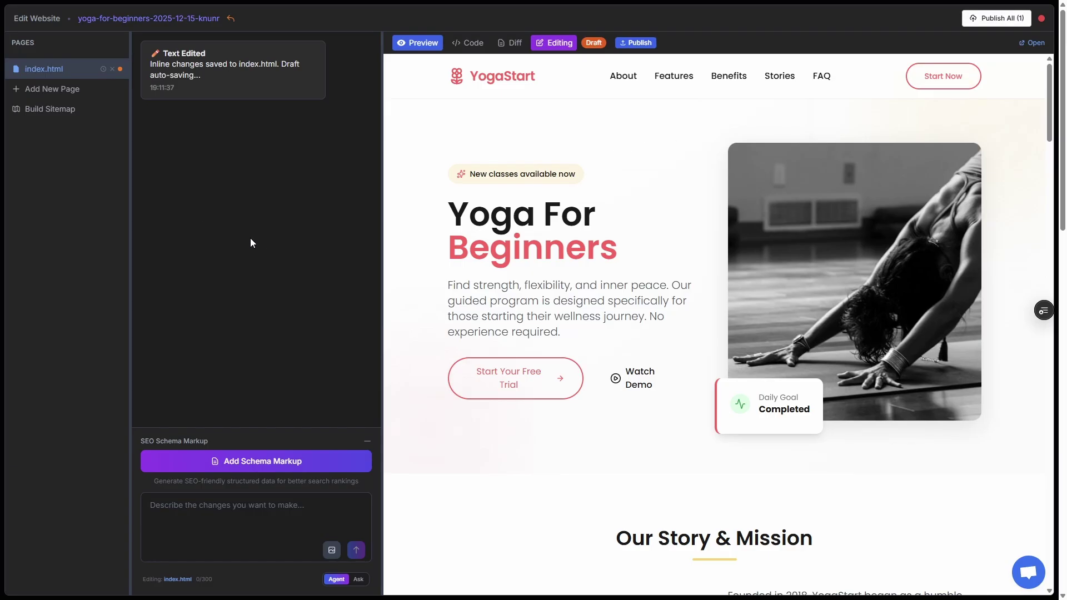
click(468, 43)
scroll(613, 285, down, 20)
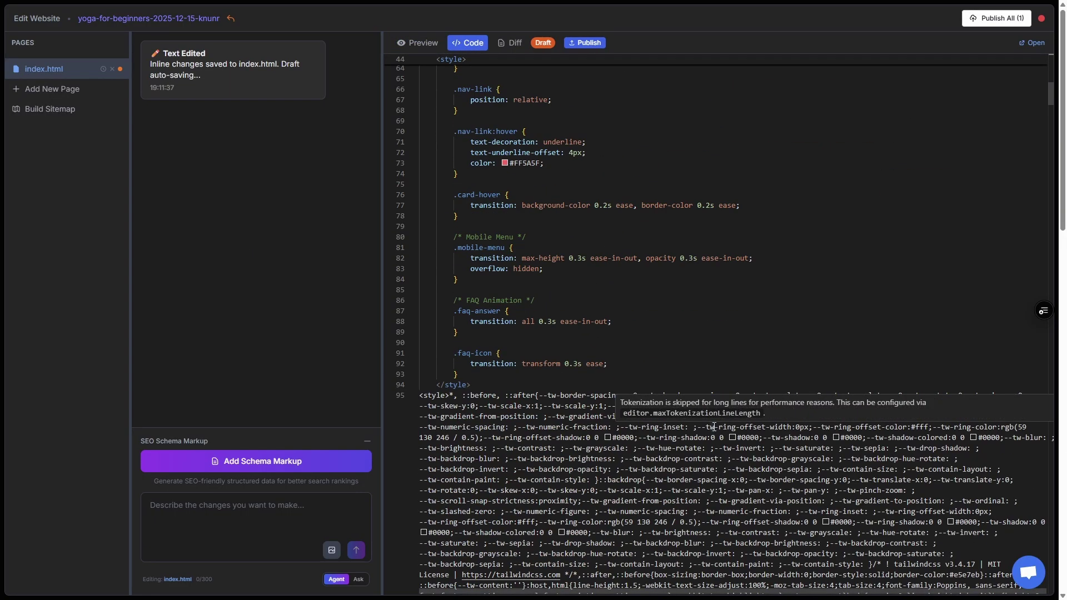
click(418, 43)
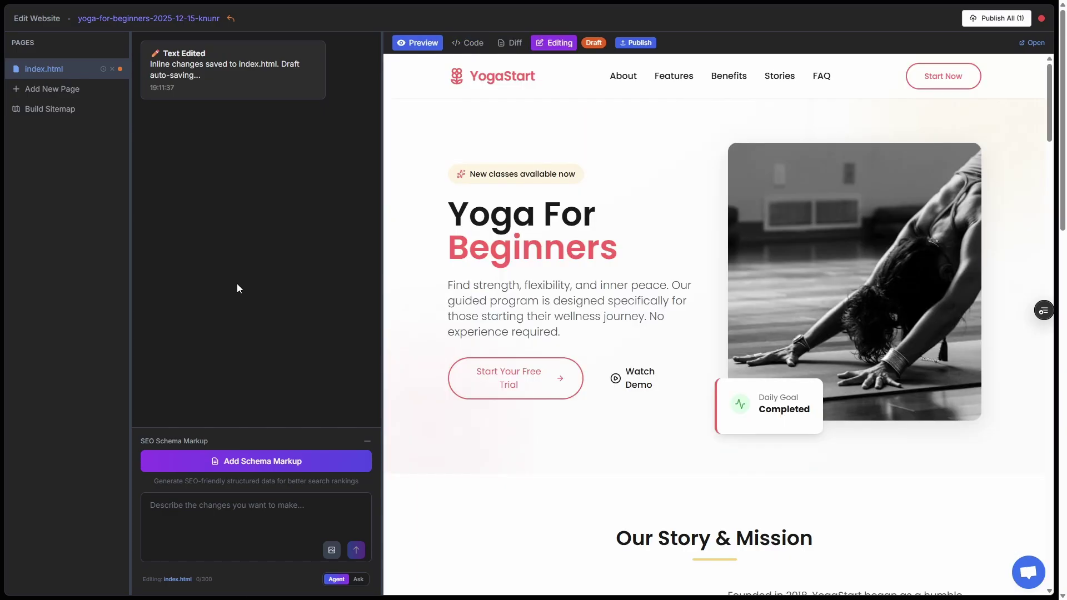
triple_click(532, 231)
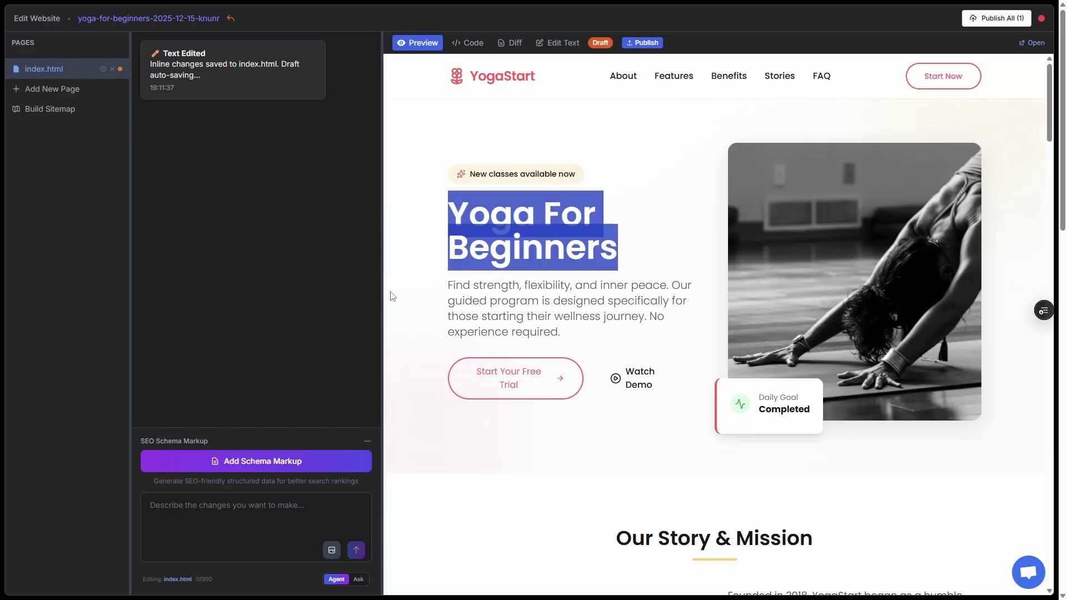
Ask the AI assistant to change the hero text from 'Yoga For Beginners' to 'Yoga For Very Beginners'
click(243, 507)
text(change the hero text "Yoga For BeginnersYoga For Beginners)
click(185, 517)
text(" to "Yoga For Beginners")
click(244, 516)
text(Very)
click(301, 516)
text(")
click(226, 505)
text(from)
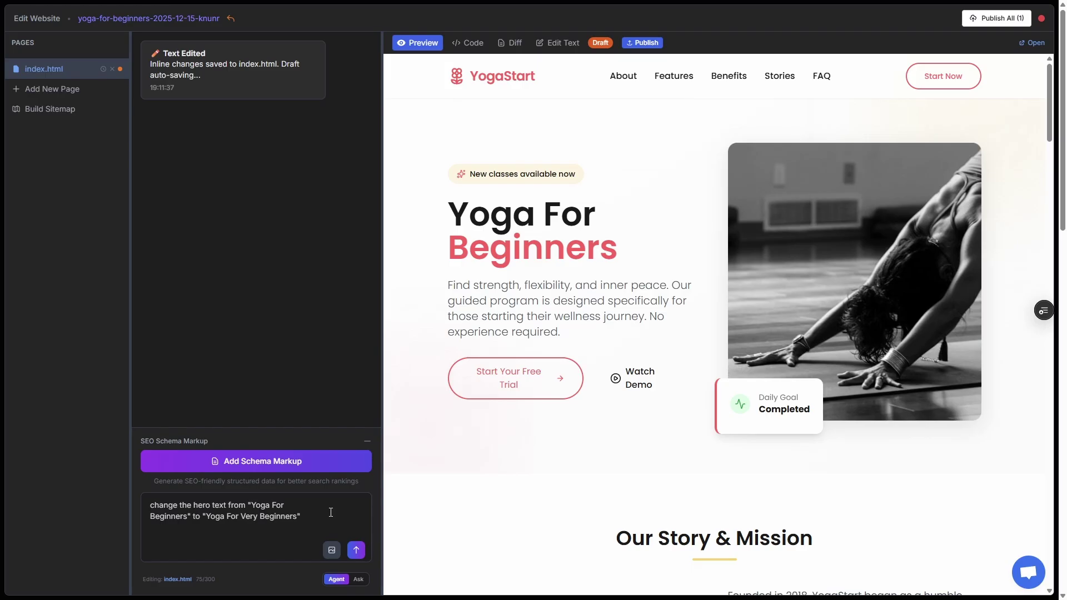
key(Return)
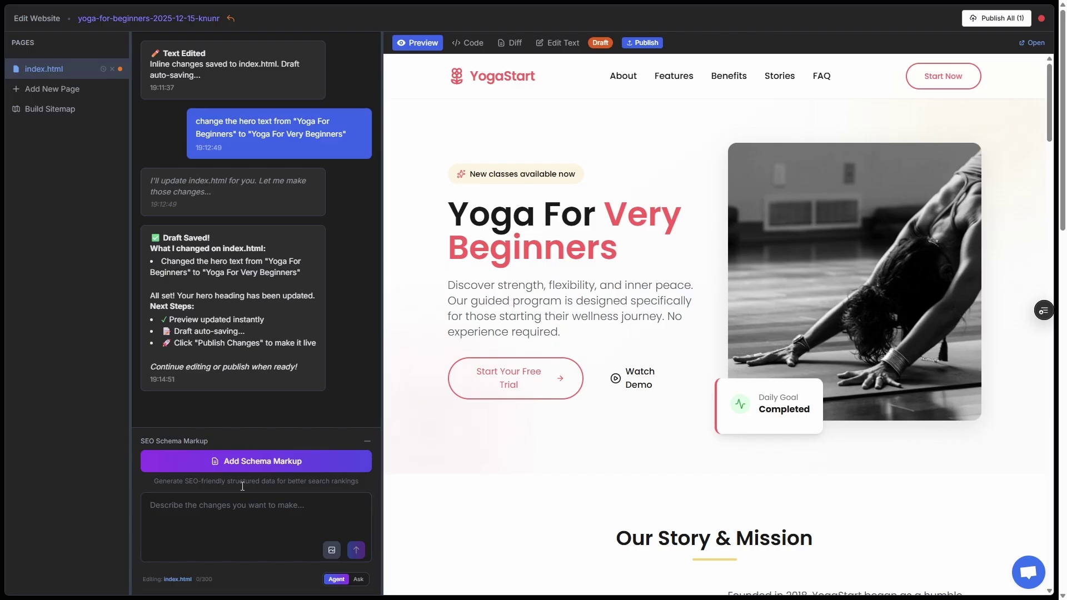
Add Organization, WebPage and FAQPage schema markup, then generate sitemap.xml with the default URL
click(289, 464)
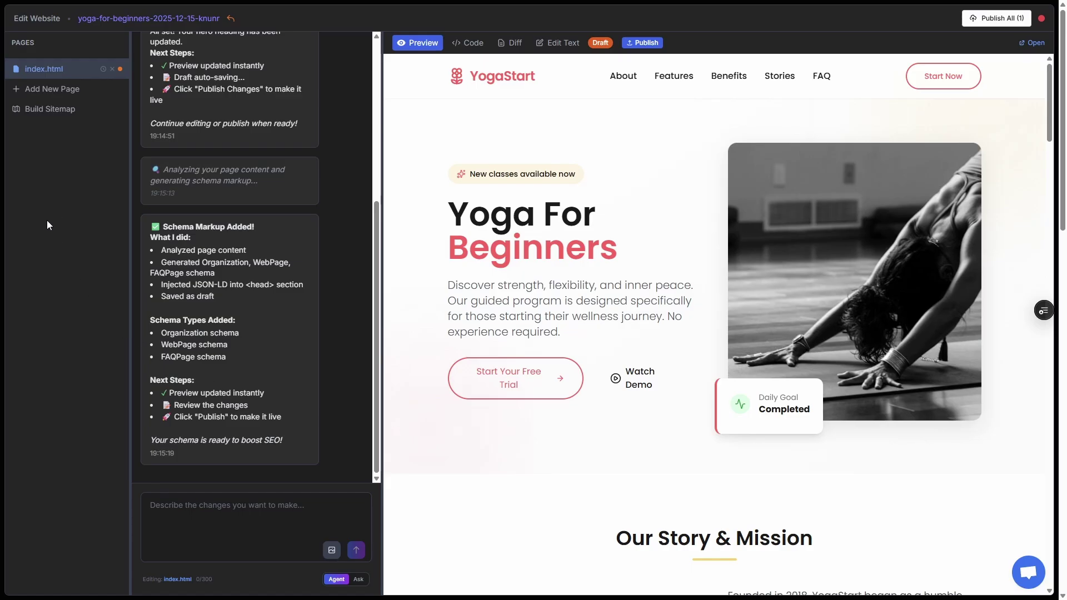
click(54, 111)
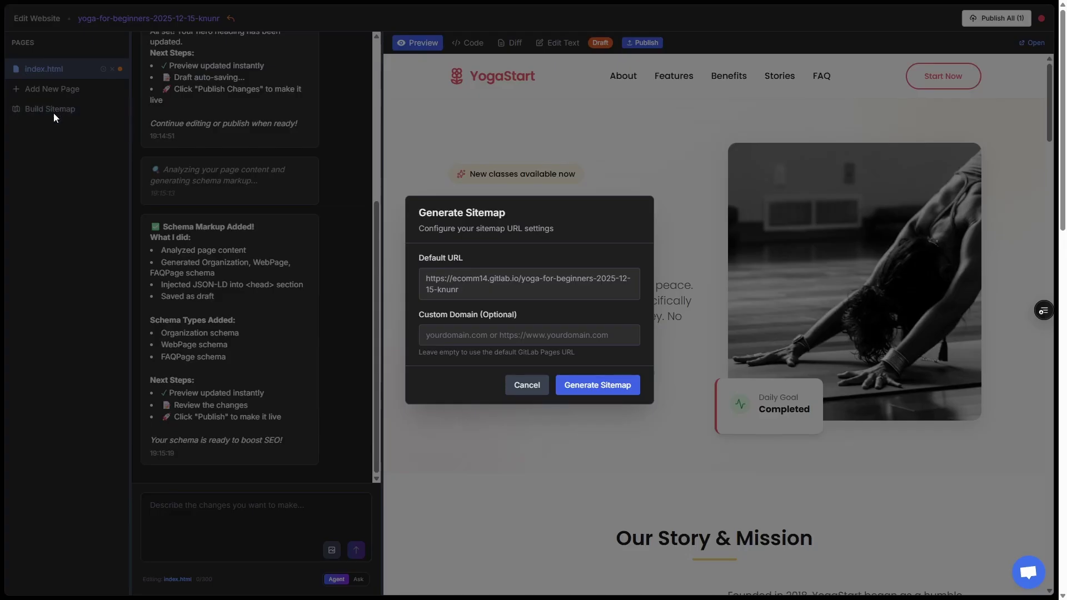
click(597, 387)
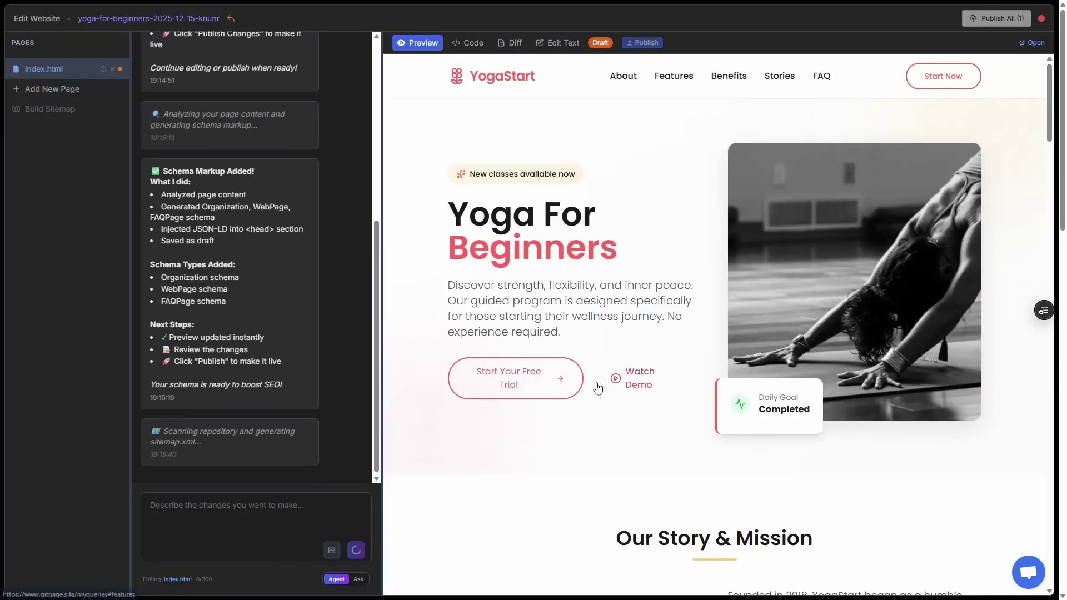